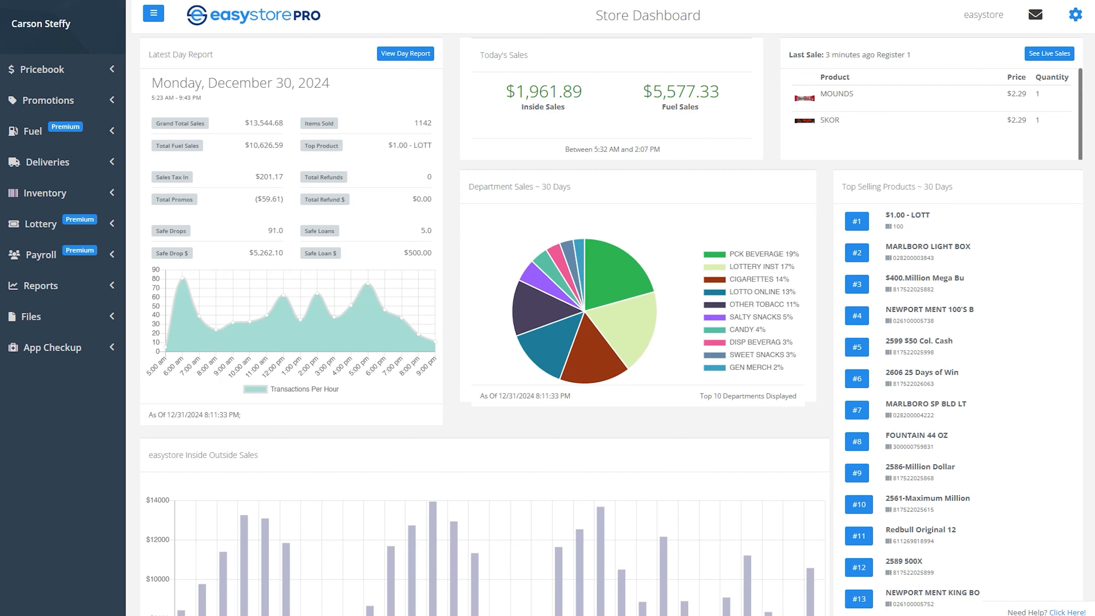
# - Go to Account Settings and show the first store's Fuel grades with register codes and tank sizes
pyautogui.click(1075, 15)
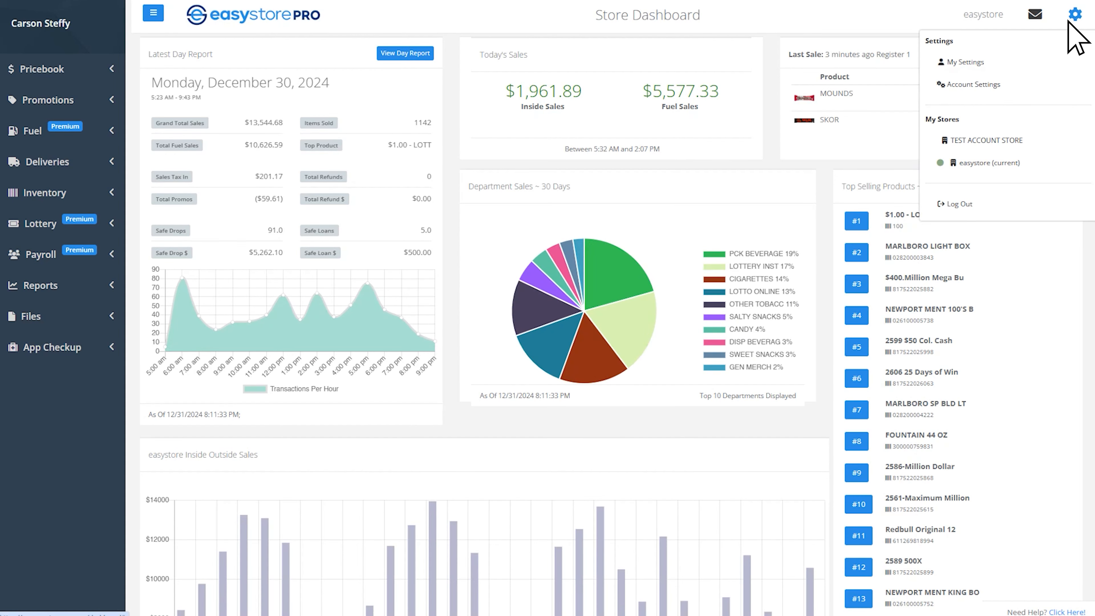
pyautogui.click(1023, 85)
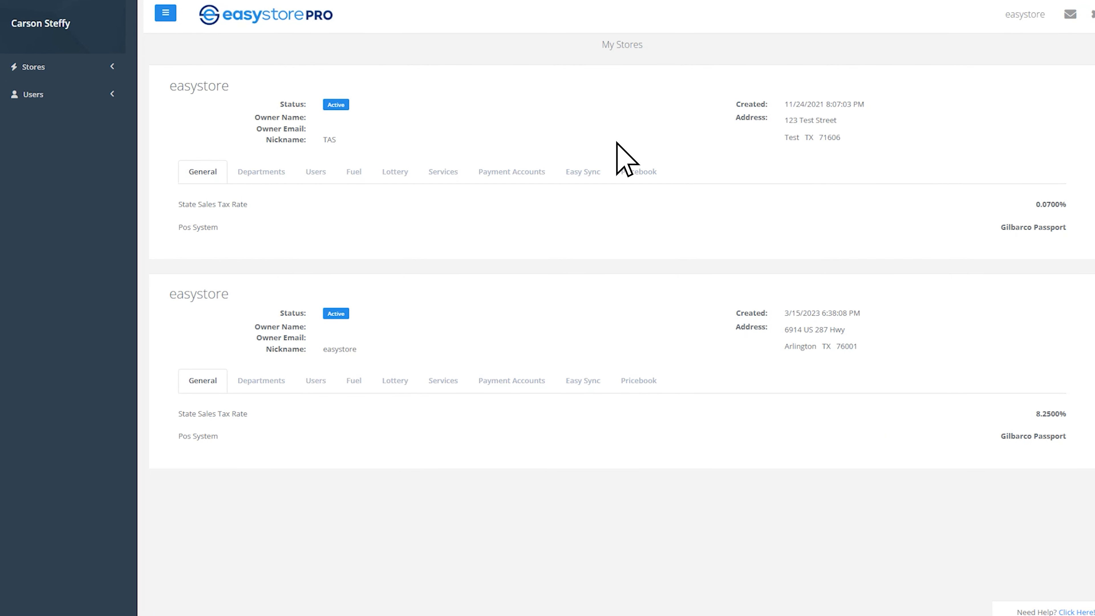
pyautogui.click(361, 178)
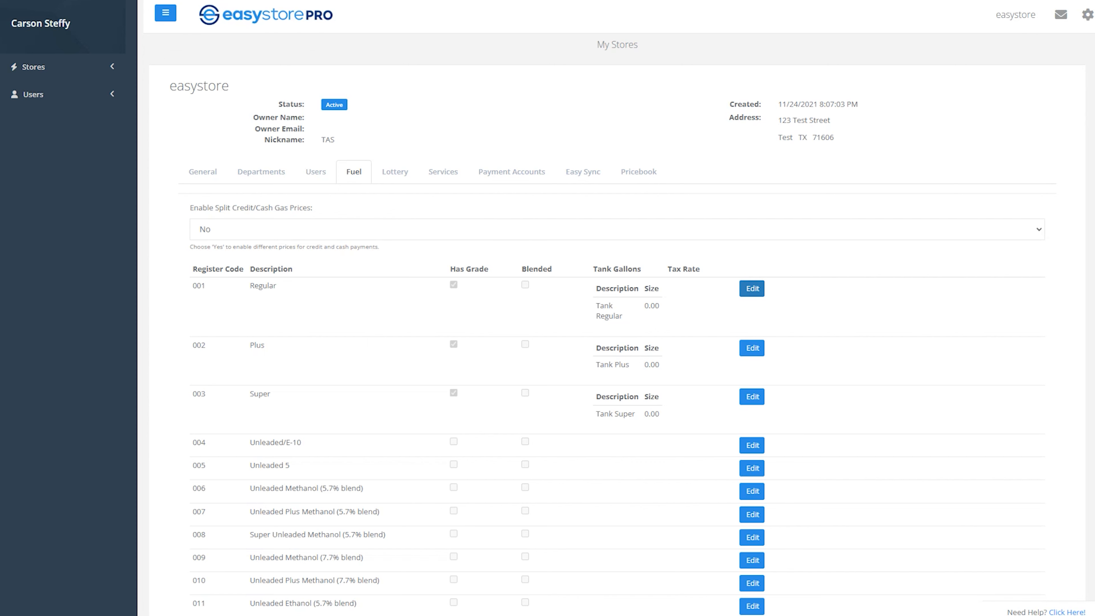
# - Set the Plus fuel grade as blended and save the change
pyautogui.click(753, 288)
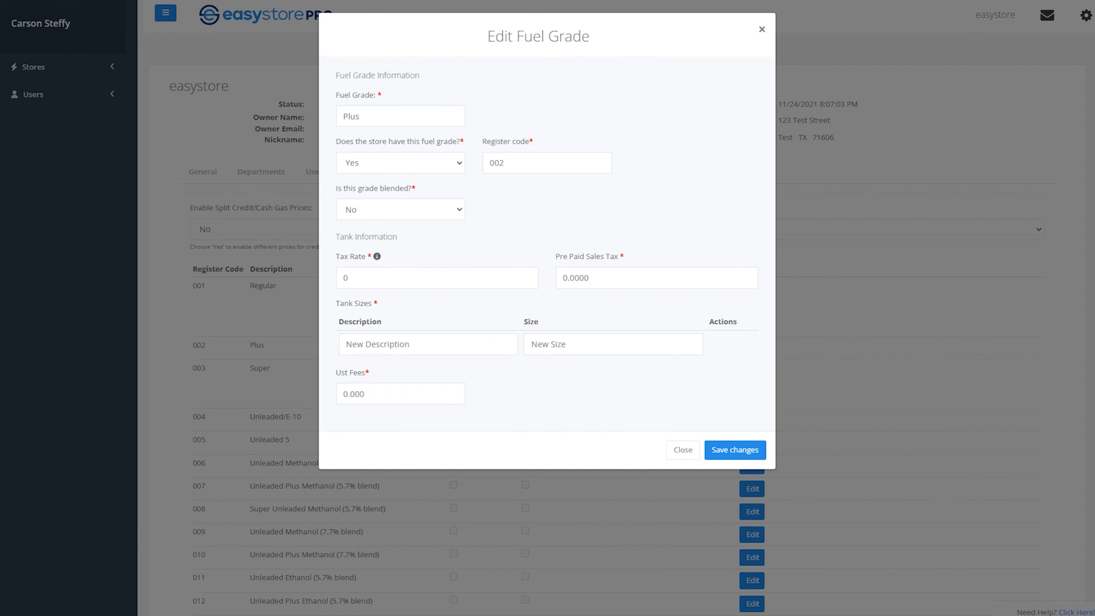
pyautogui.click(400, 210)
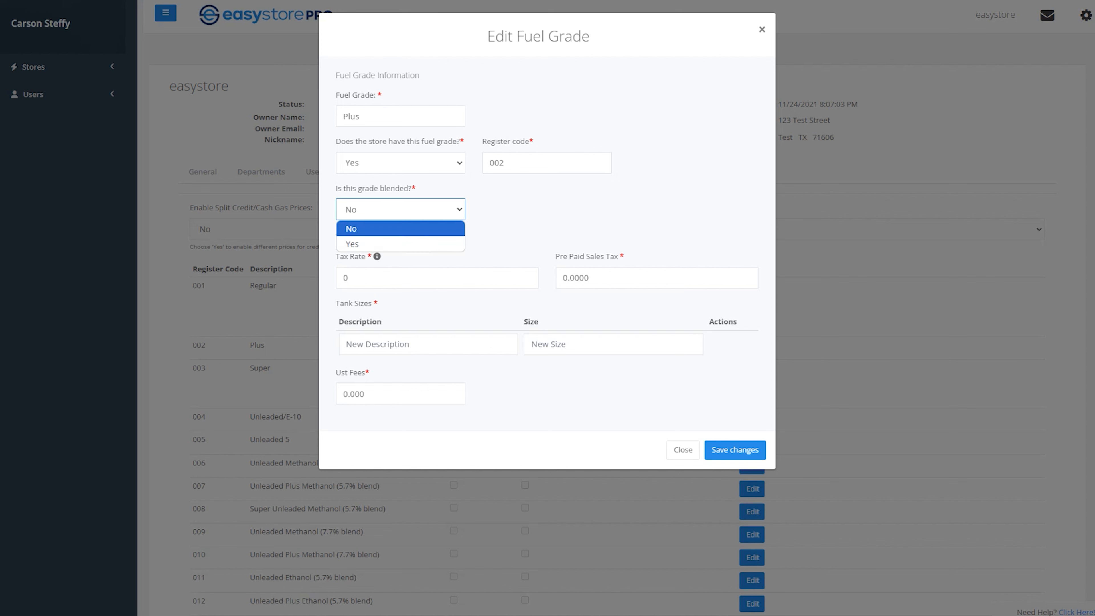
pyautogui.press('Return')
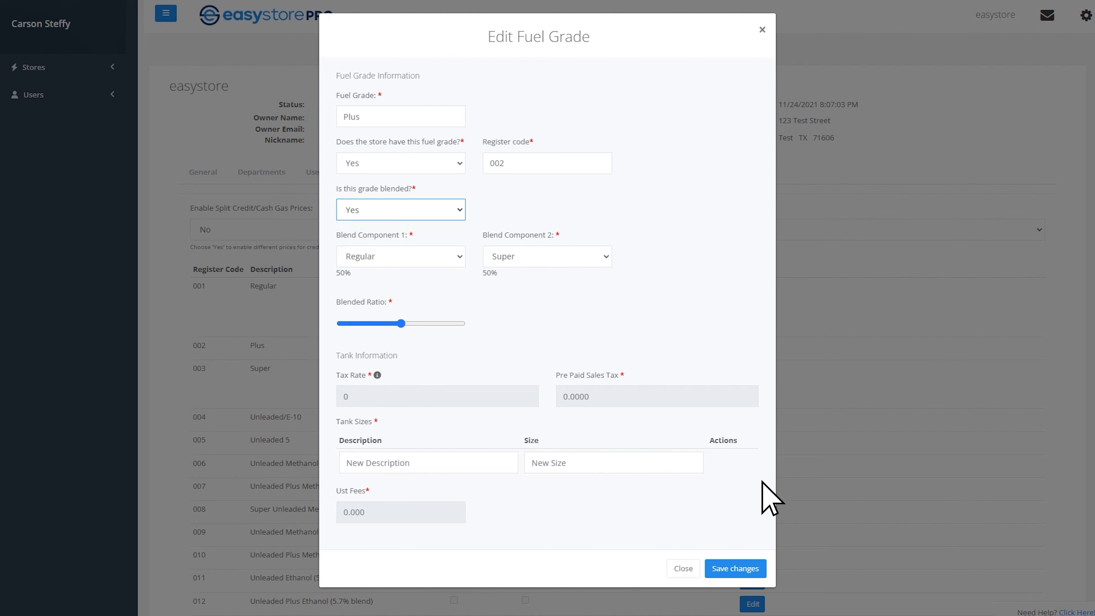
pyautogui.click(759, 568)
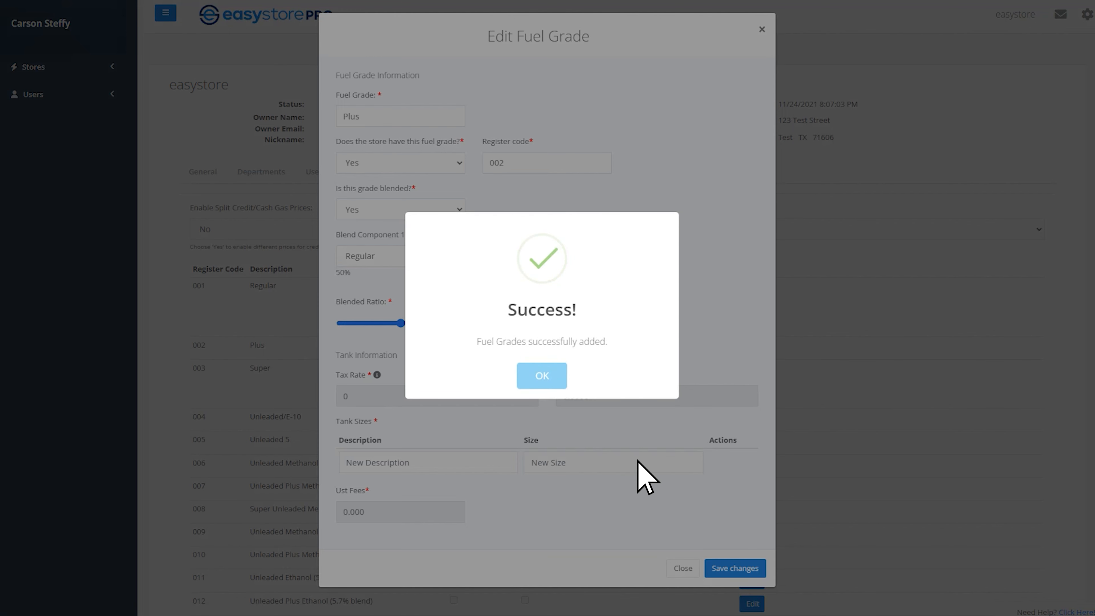
pyautogui.click(556, 380)
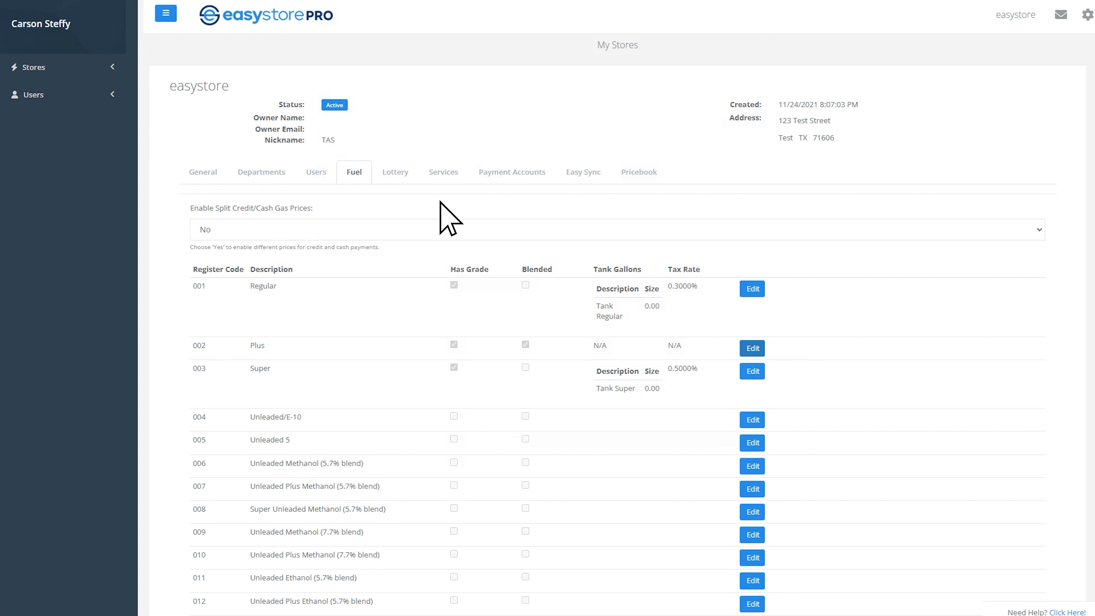
# - Add a 1/2/2025 Load 1 delivery: Regular 1,200, Super 800, Diesel 1,100 gallons
pyautogui.click(326, 21)
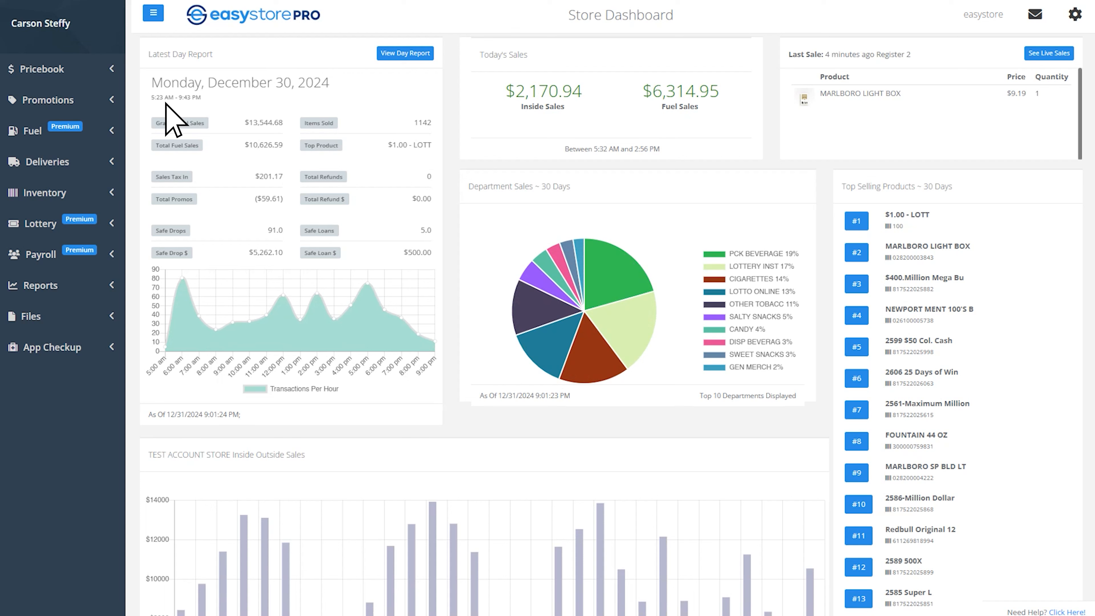
pyautogui.click(105, 134)
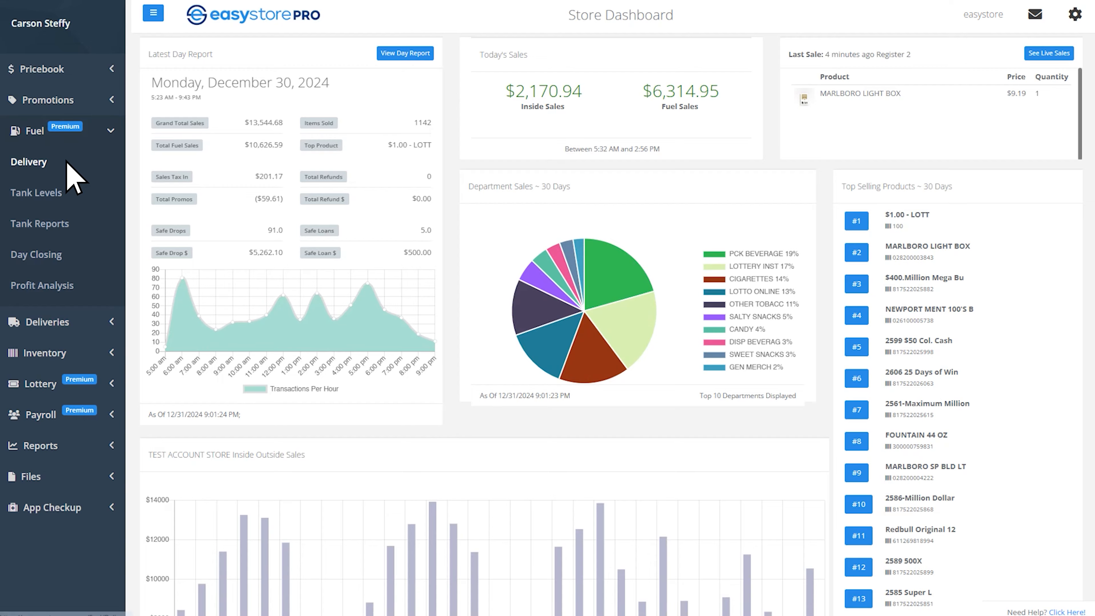
pyautogui.click(31, 162)
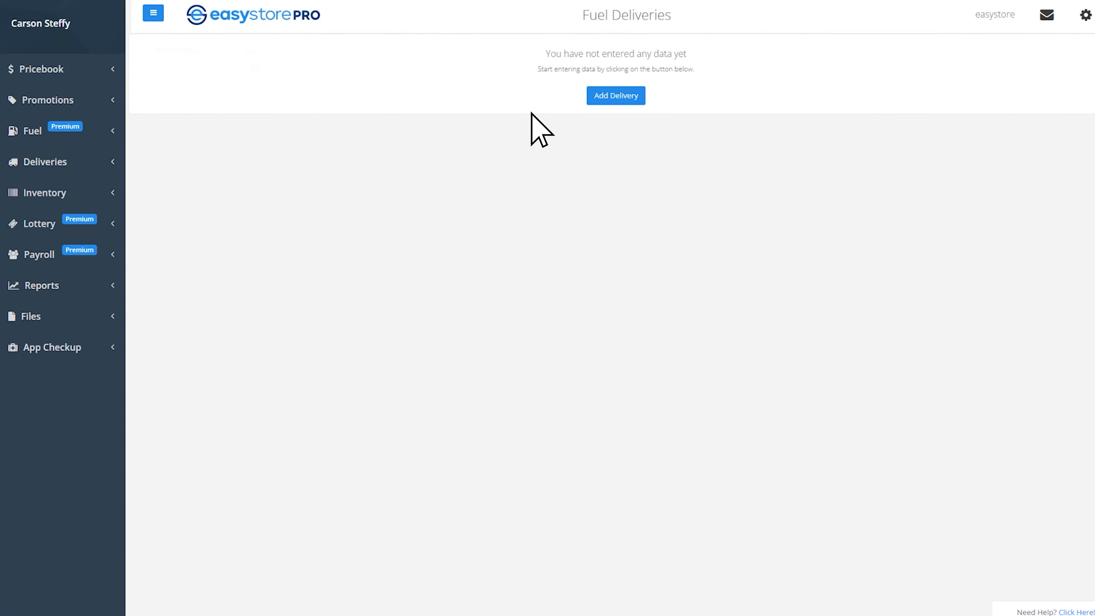
pyautogui.click(639, 102)
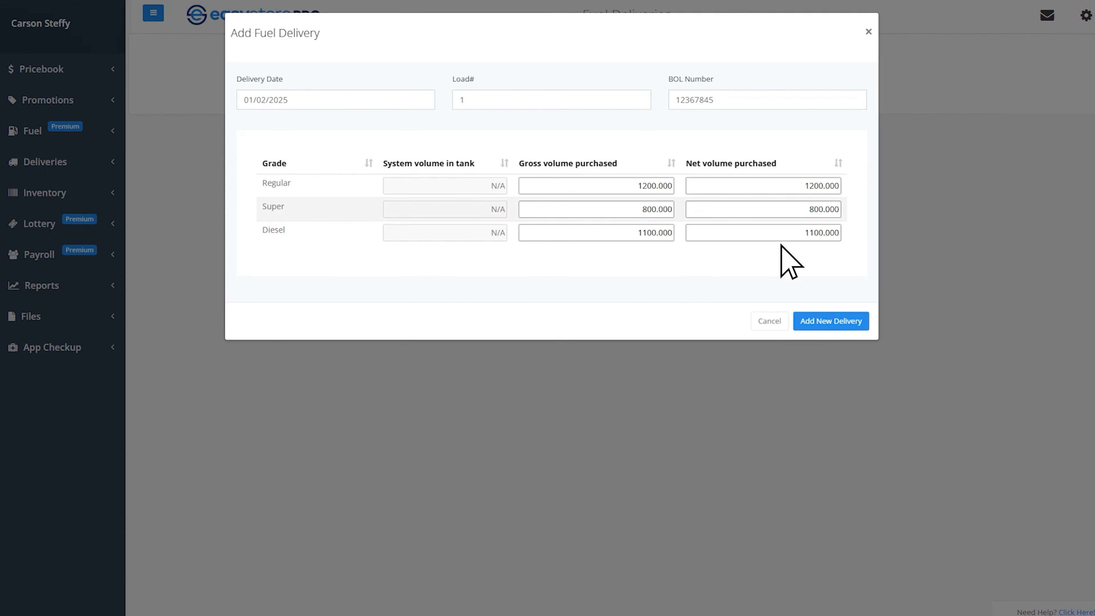
pyautogui.click(862, 327)
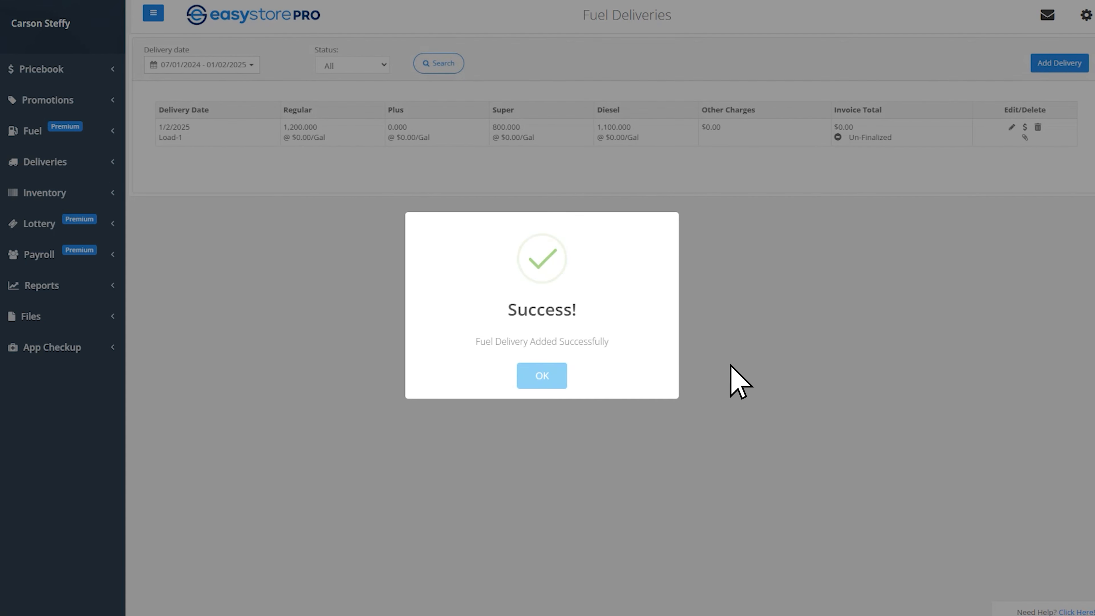
# - Create a final, payable $11,212.38 invoice for the 1/2/2025 Load 1 delivery
pyautogui.click(556, 381)
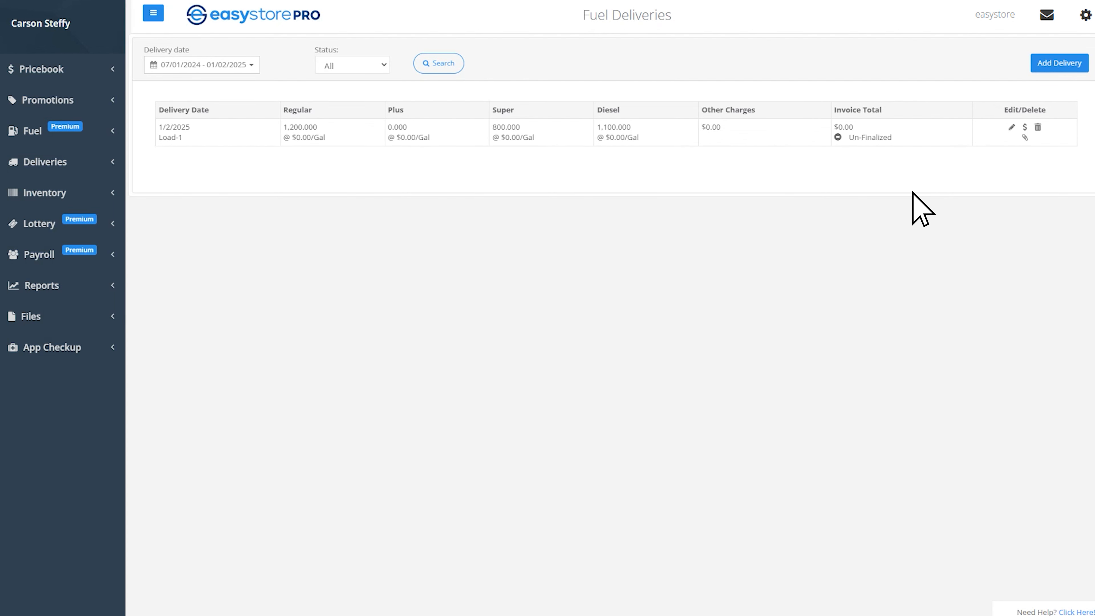
pyautogui.click(1025, 127)
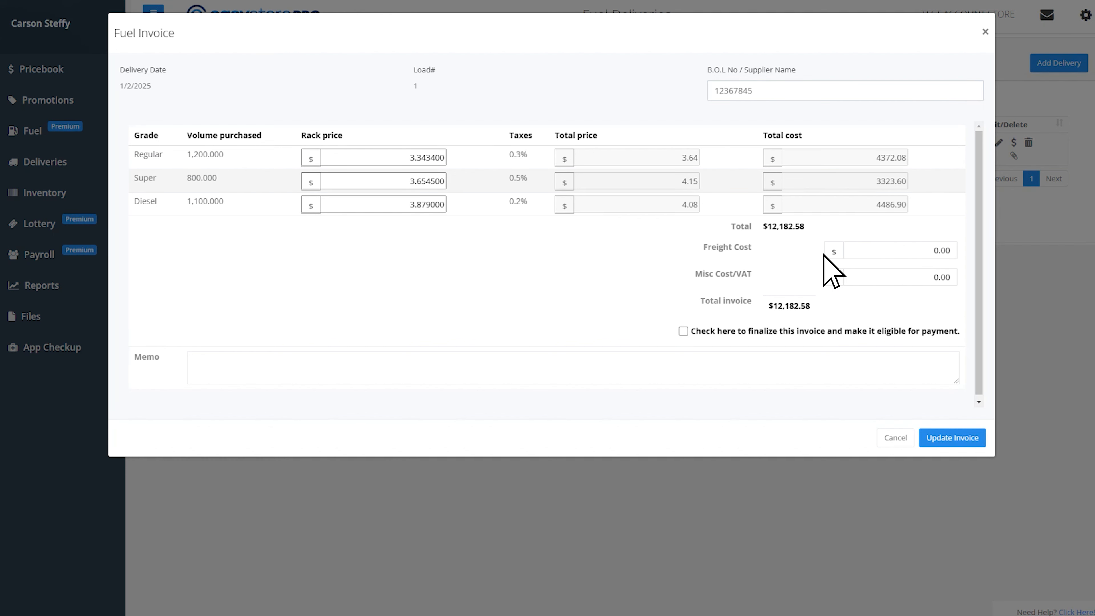
pyautogui.click(693, 335)
pyautogui.click(982, 445)
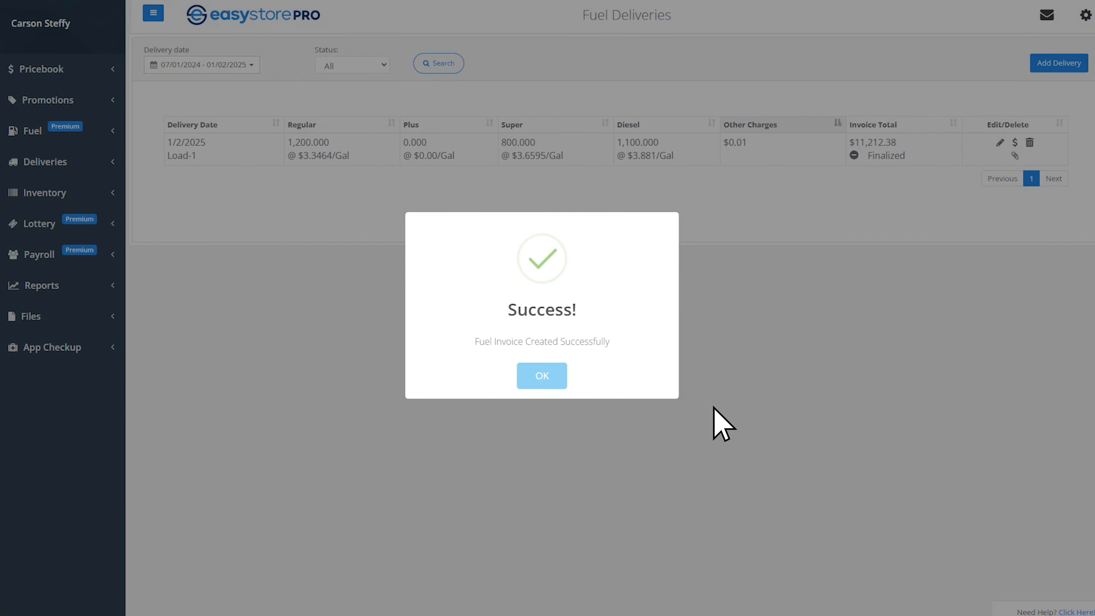
pyautogui.click(556, 385)
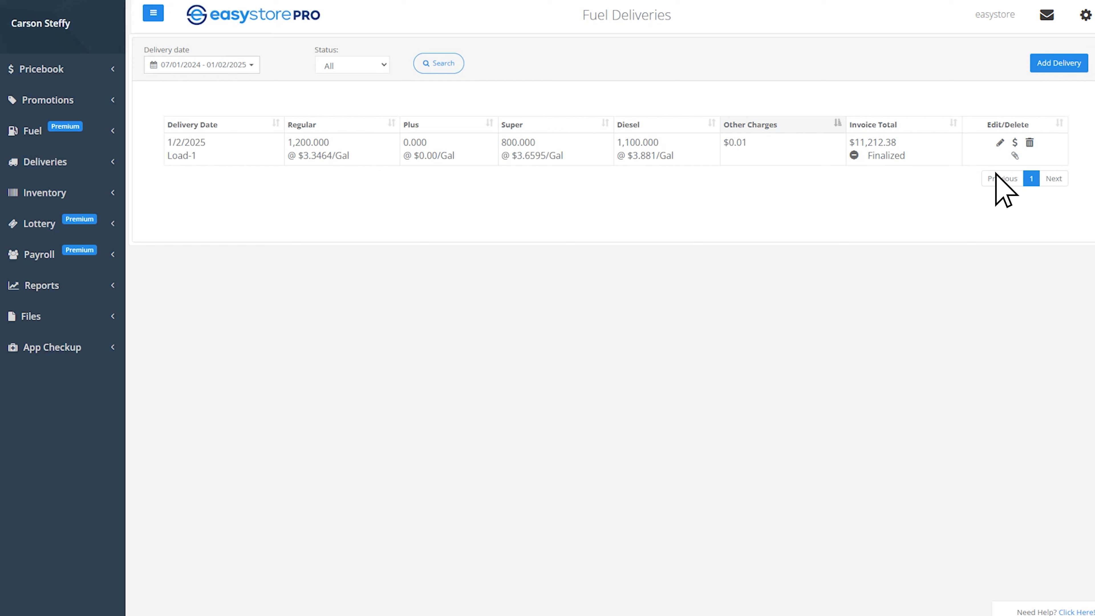
# - Attach Fuel Invoice 1.2.25.pdf as Attachment 1 of the 1/2/2025 delivery
pyautogui.click(1015, 156)
pyautogui.moveTo(329, 358); pyautogui.dragTo(481, 265)
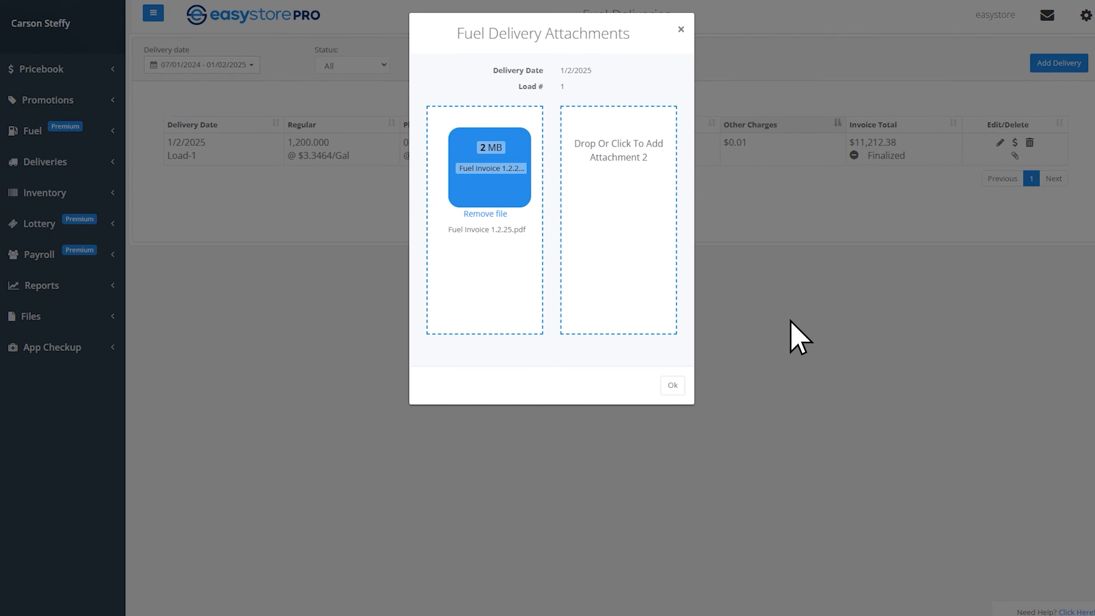
pyautogui.click(672, 384)
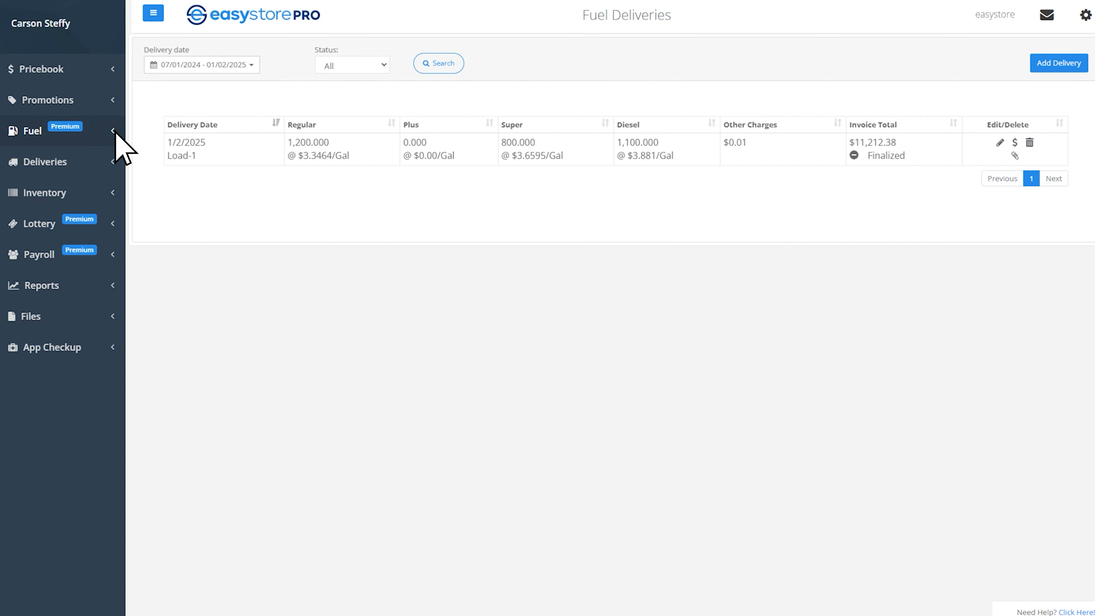
# - Enter January 2 tank readings: Regular 3,259, Super 1,994 and Diesel 953 gallons
pyautogui.click(113, 131)
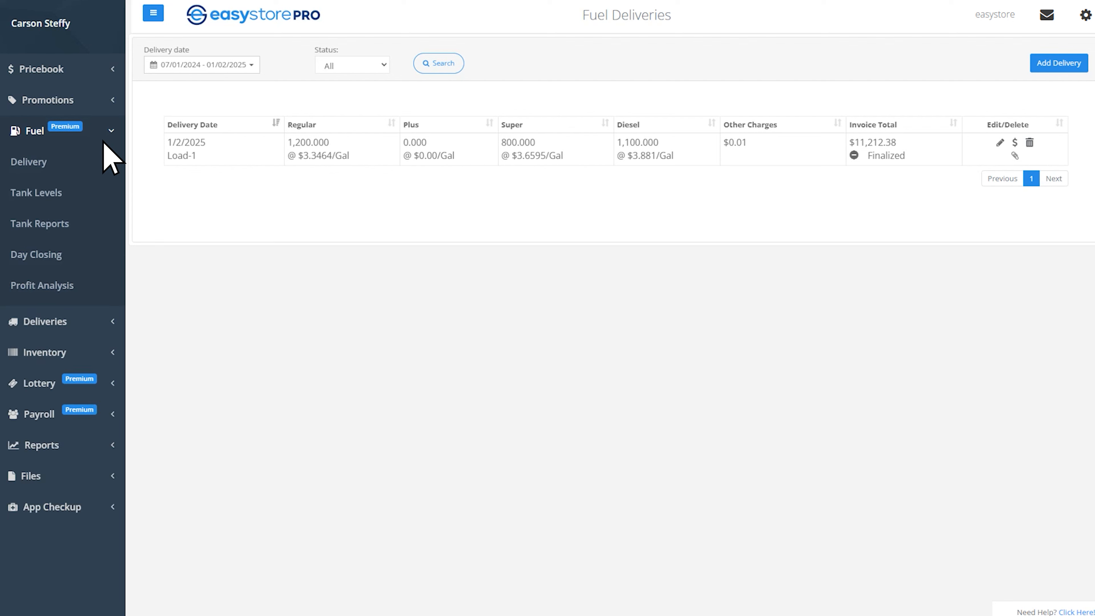
pyautogui.click(84, 255)
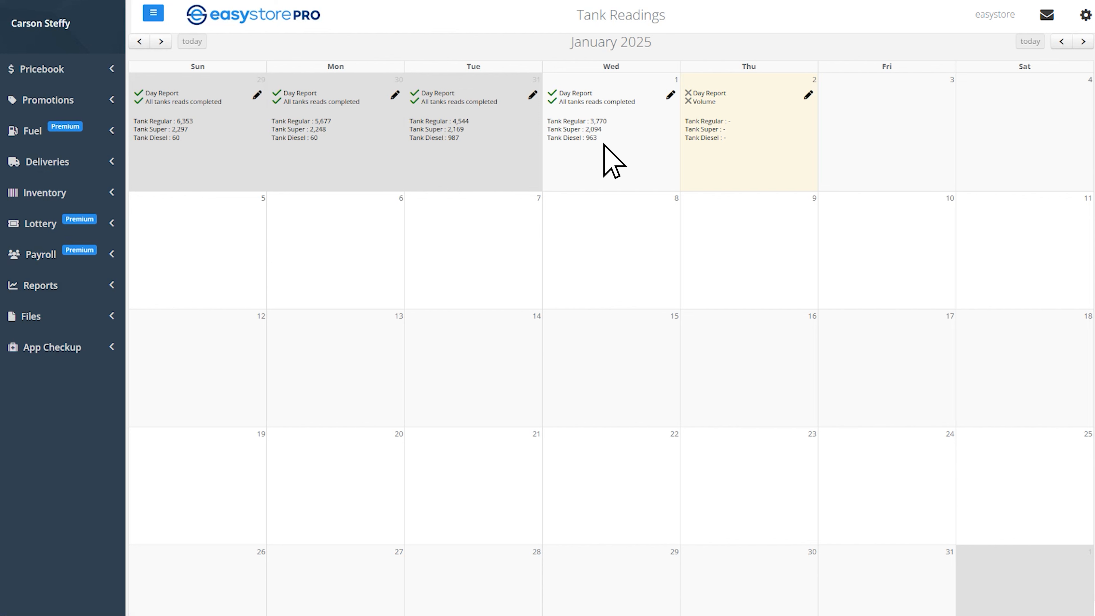
pyautogui.click(808, 94)
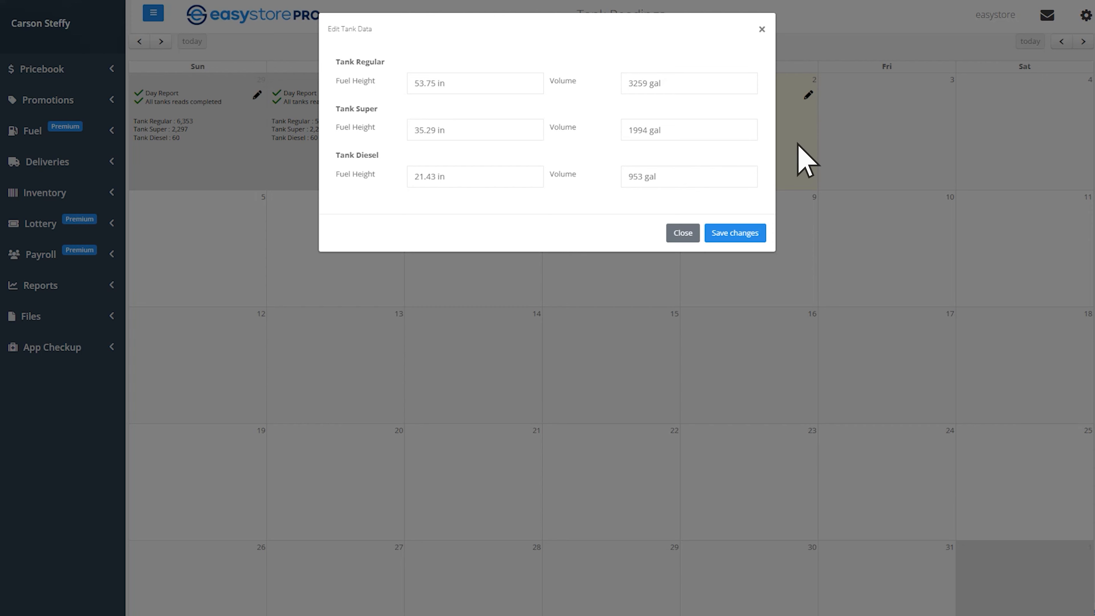
pyautogui.click(761, 241)
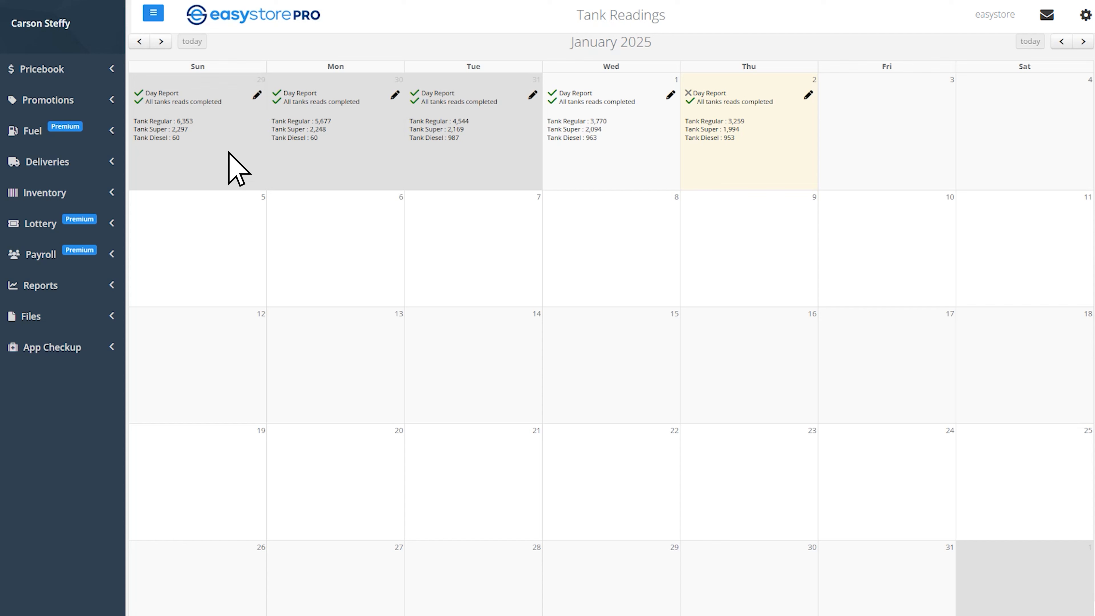
# - Generate the Regular-grade tank report for 2024-12-01 to 2025-01-31
pyautogui.click(112, 130)
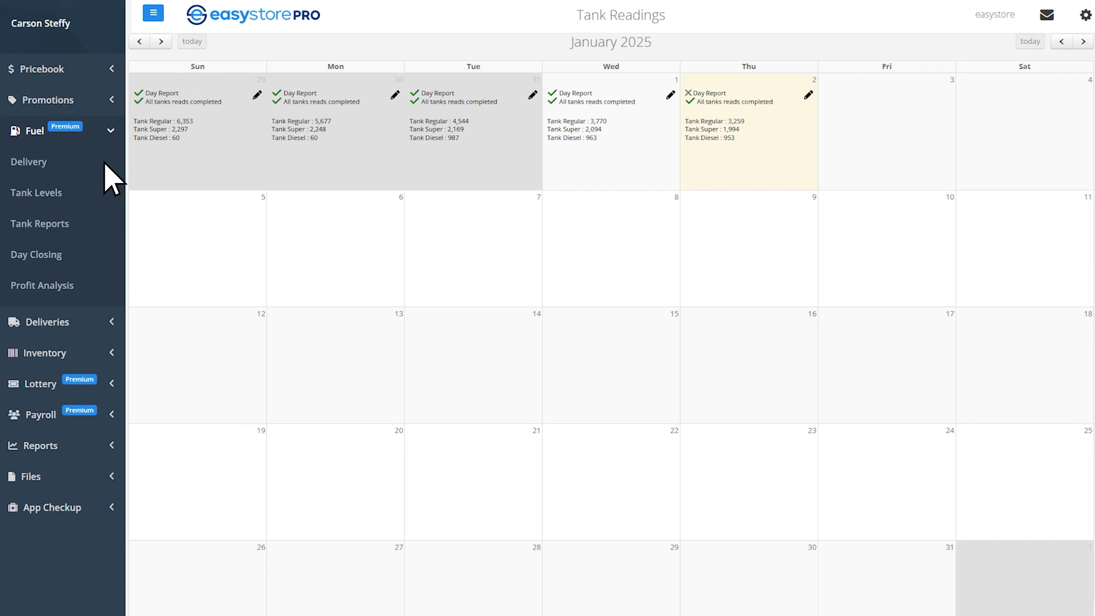
pyautogui.click(104, 225)
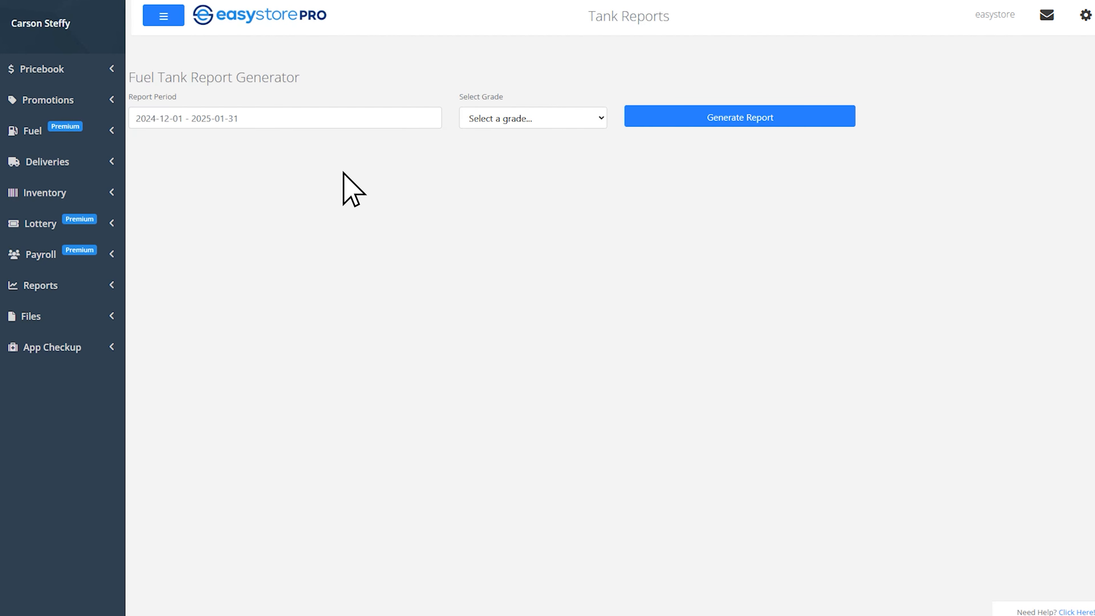
pyautogui.click(582, 121)
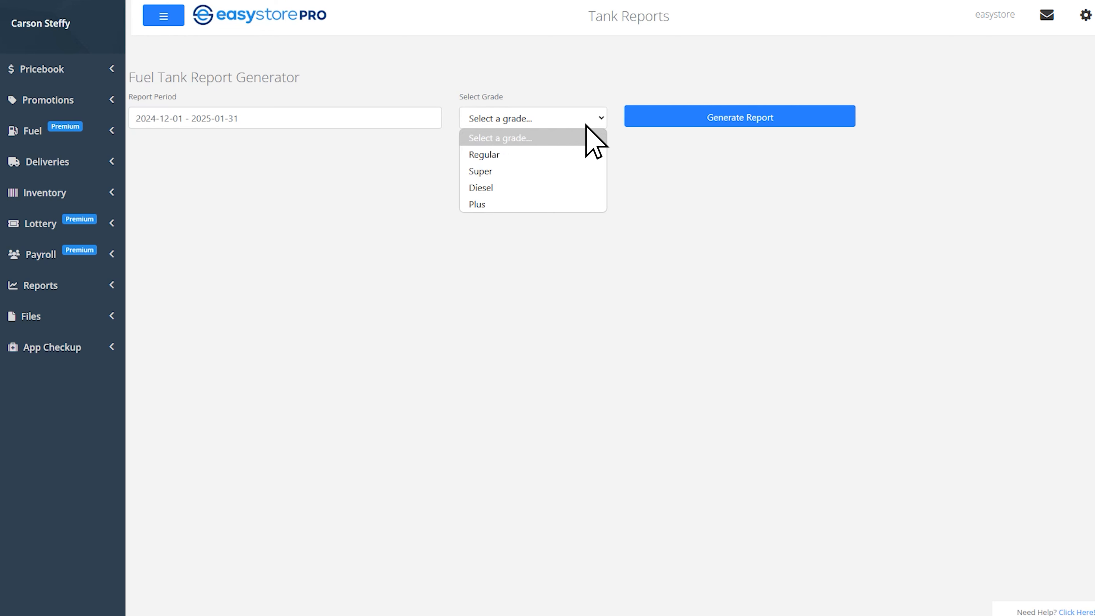
pyautogui.click(519, 156)
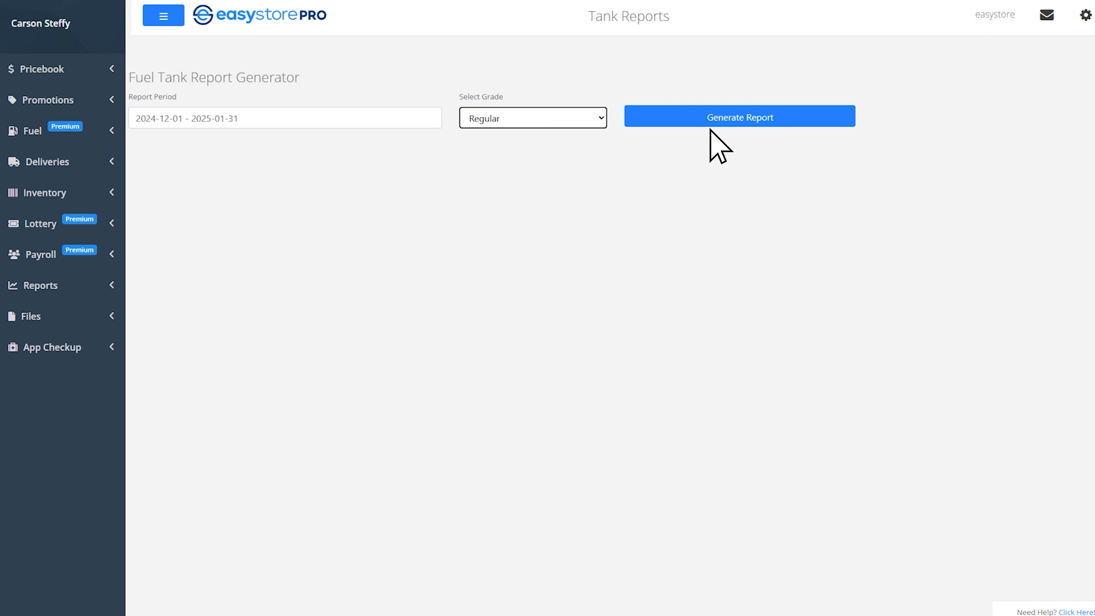
pyautogui.click(804, 117)
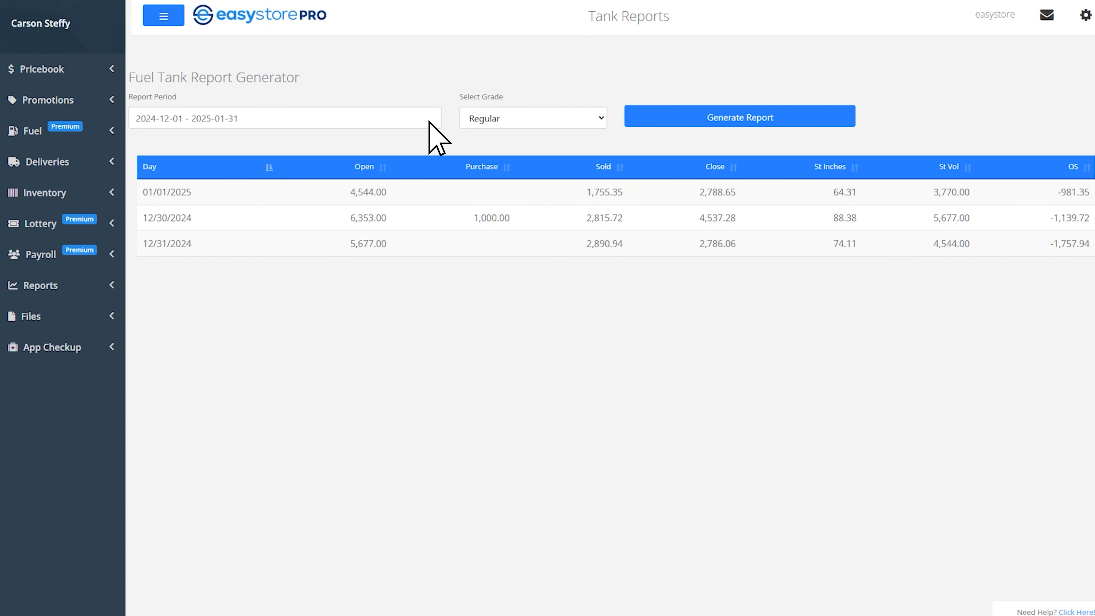
# - Open Tank Levels to see Regular 3,770, Super 2,094 and Diesel 963 gallons
pyautogui.click(113, 131)
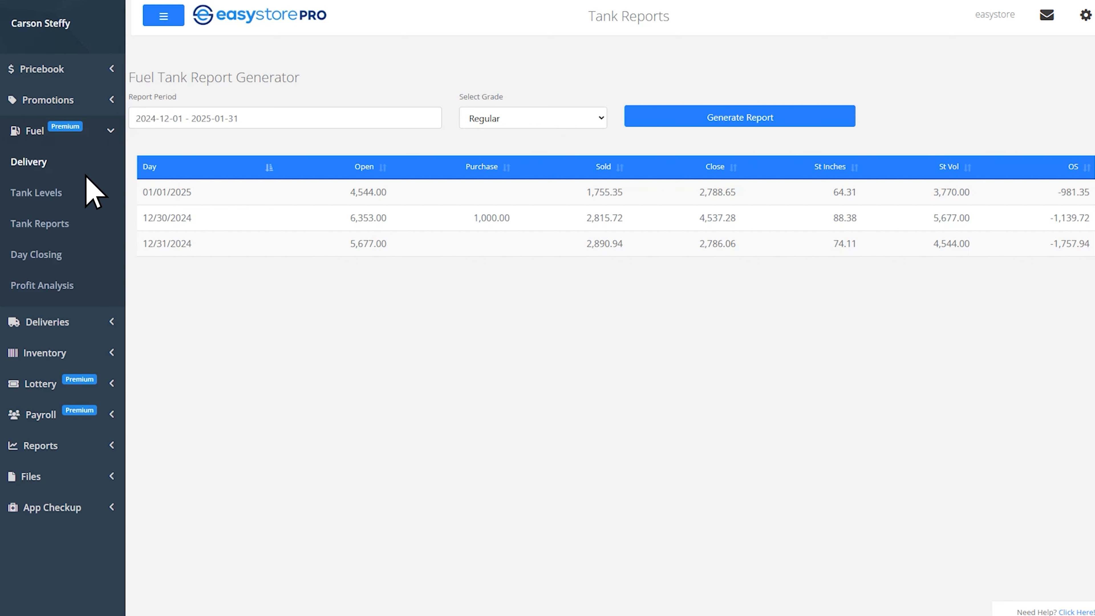
pyautogui.click(22, 193)
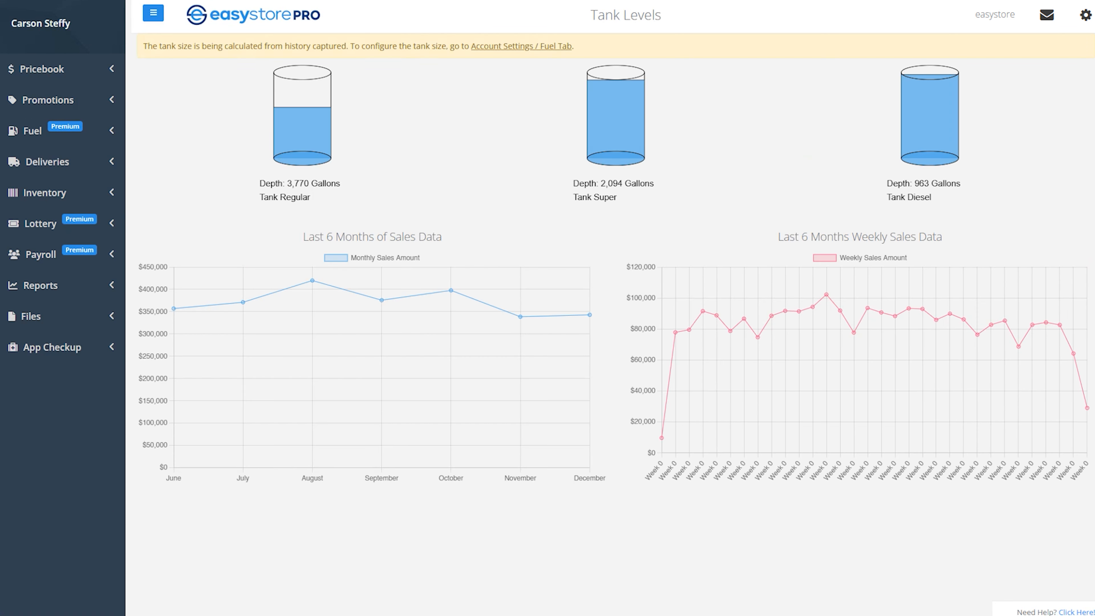